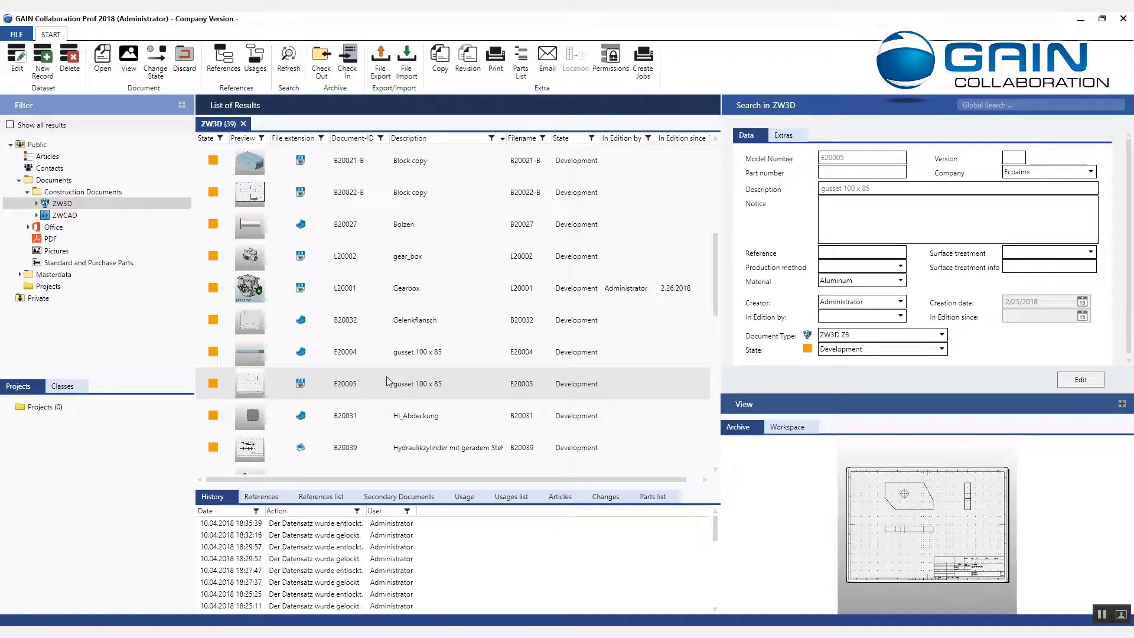
# - Check in References and Usages that E20005 uses E20004, then reselect drawing E20005
pyautogui.click(327, 497)
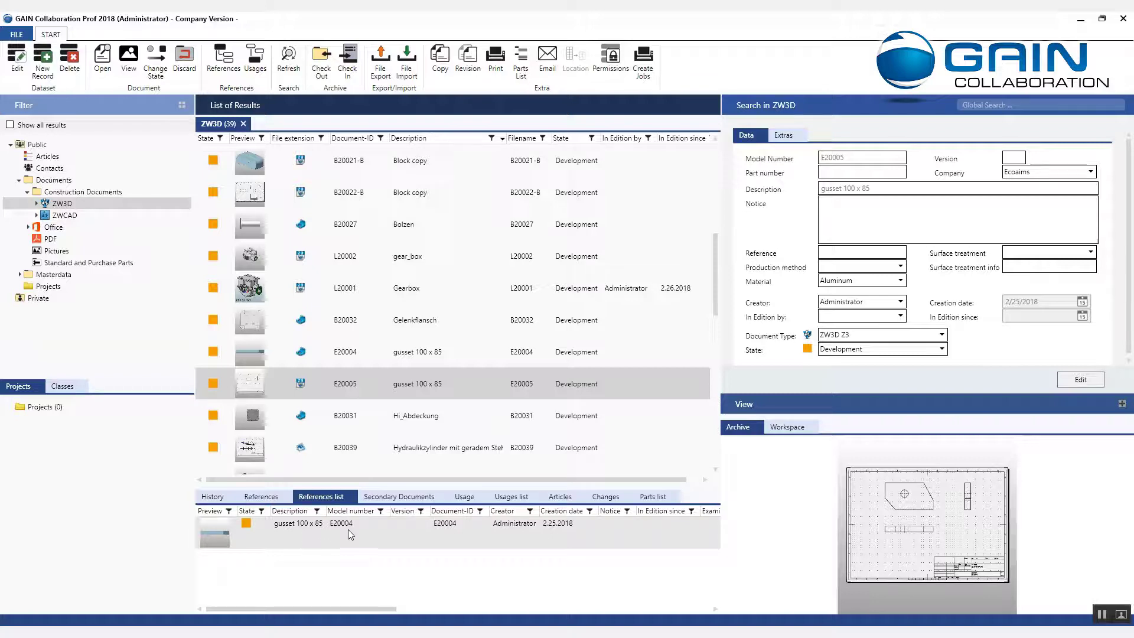
pyautogui.click(349, 526)
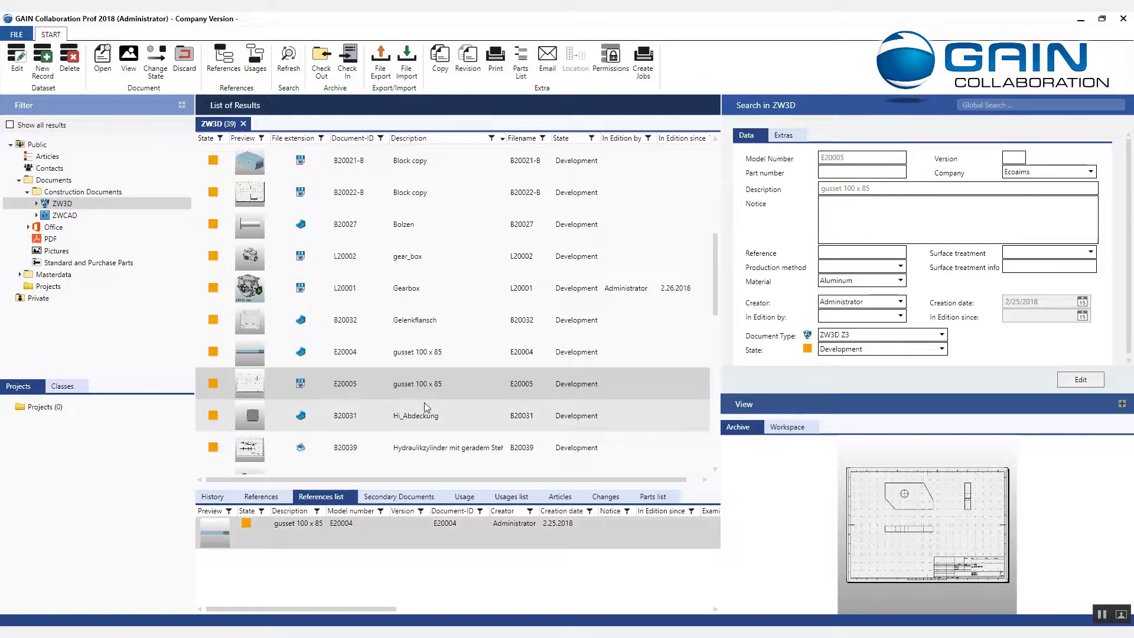
pyautogui.click(356, 349)
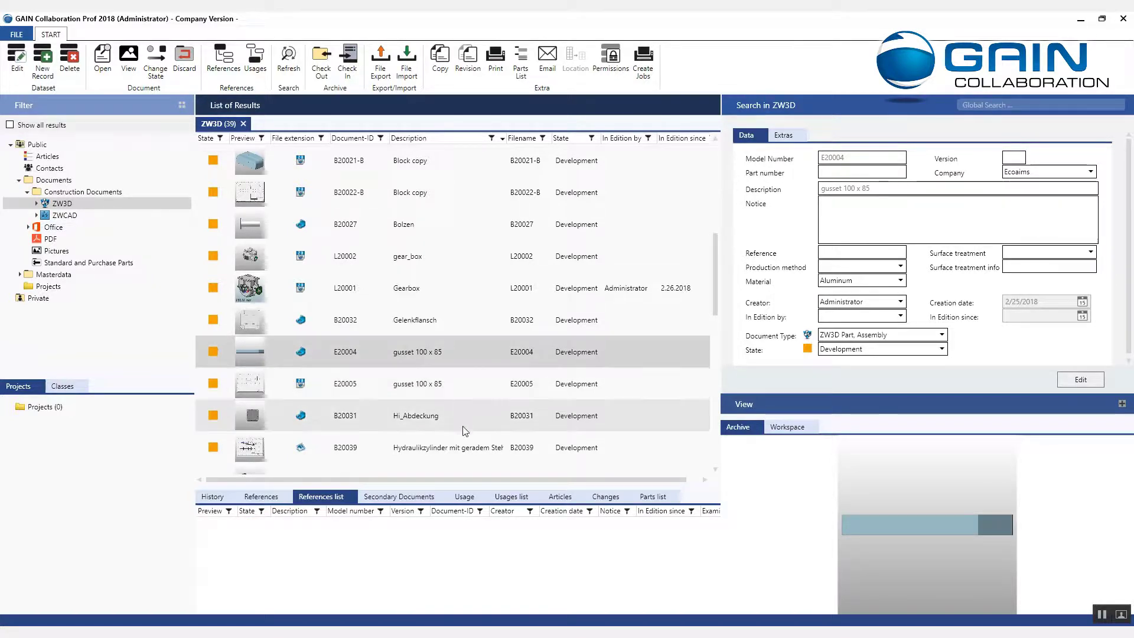
pyautogui.click(505, 498)
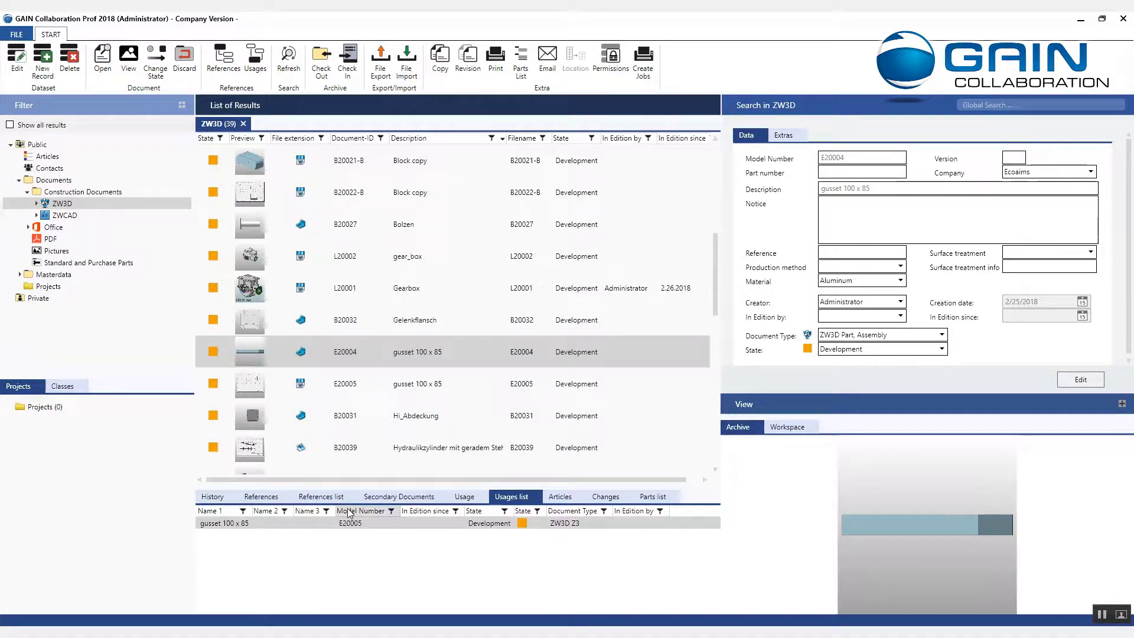
pyautogui.click(389, 385)
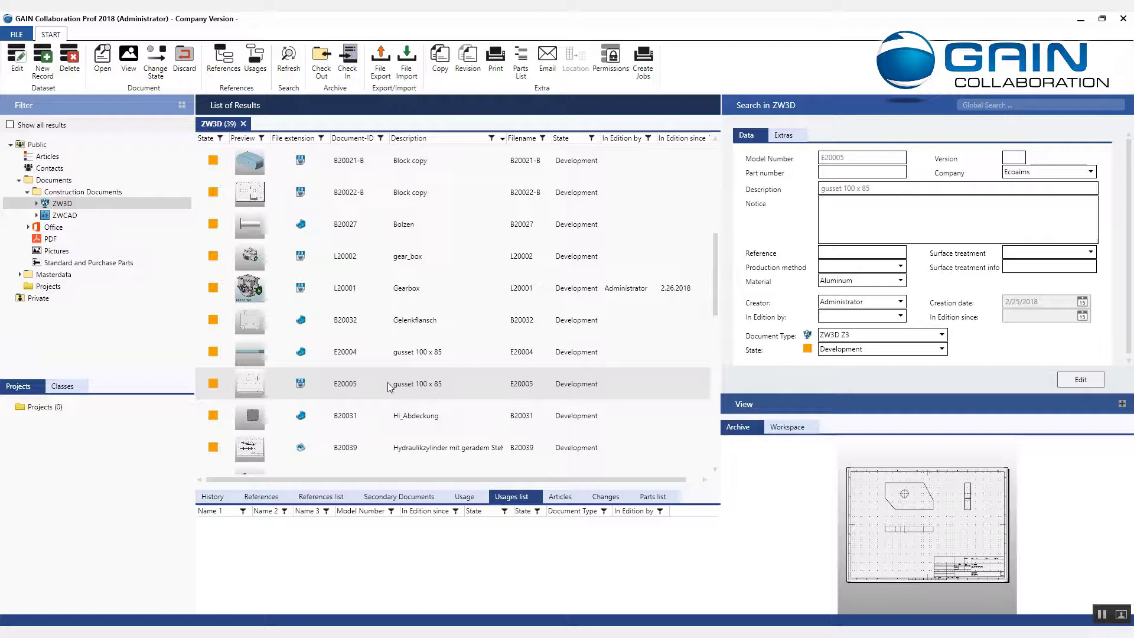
# - Start copying drawing E20005 with its referenced model E20004 ticked for inclusion
pyautogui.click(440, 71)
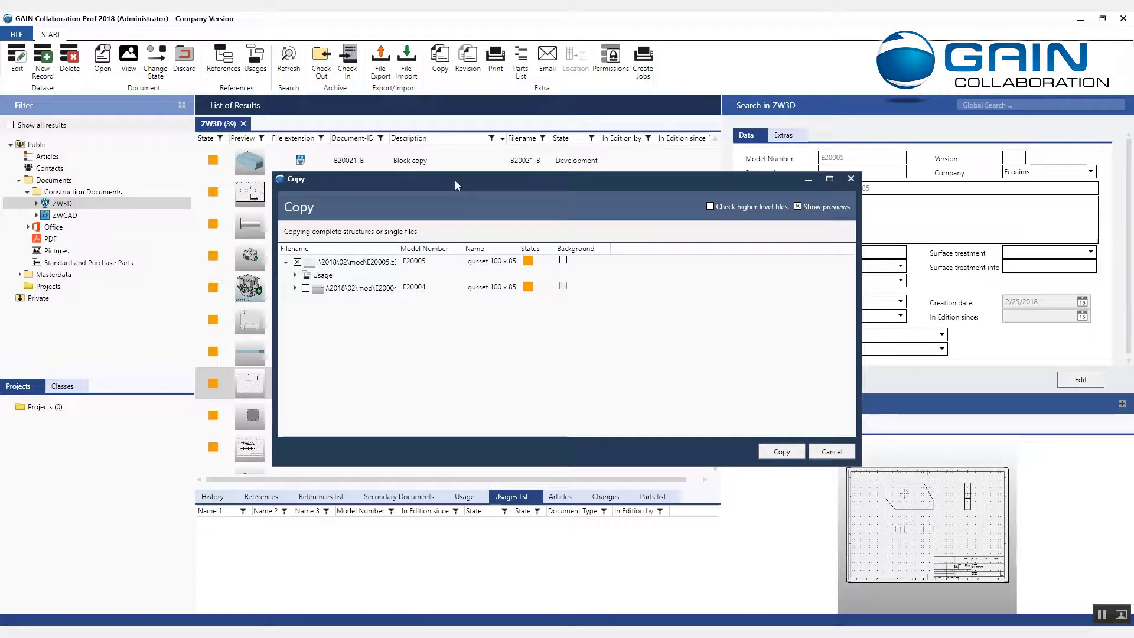
pyautogui.moveTo(454, 180); pyautogui.dragTo(404, 164)
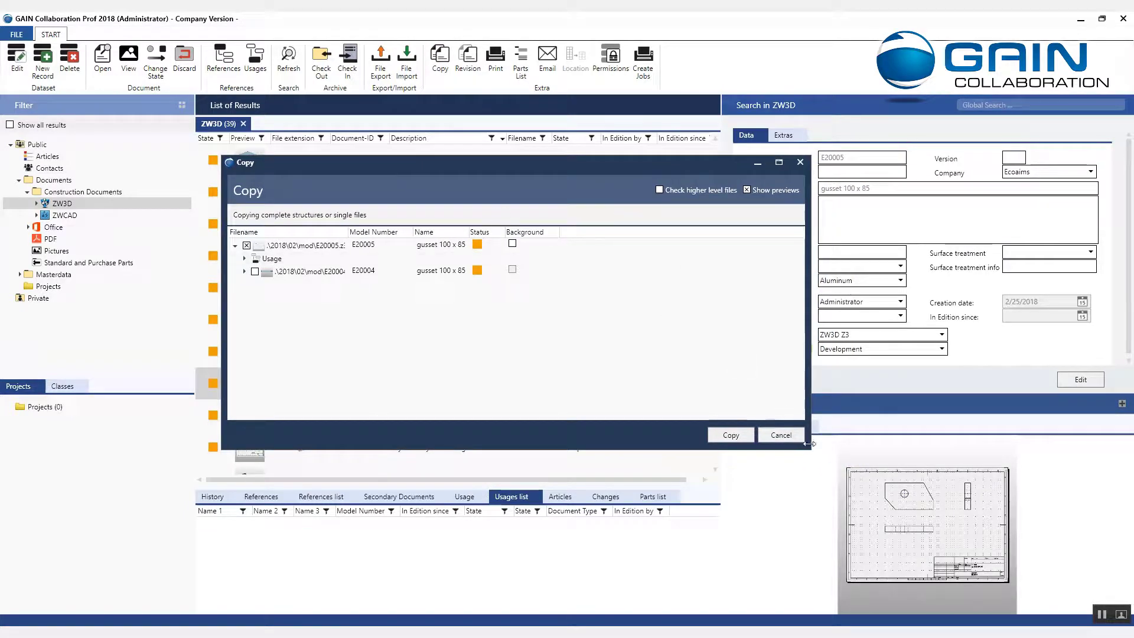
pyautogui.moveTo(809, 444); pyautogui.dragTo(795, 441)
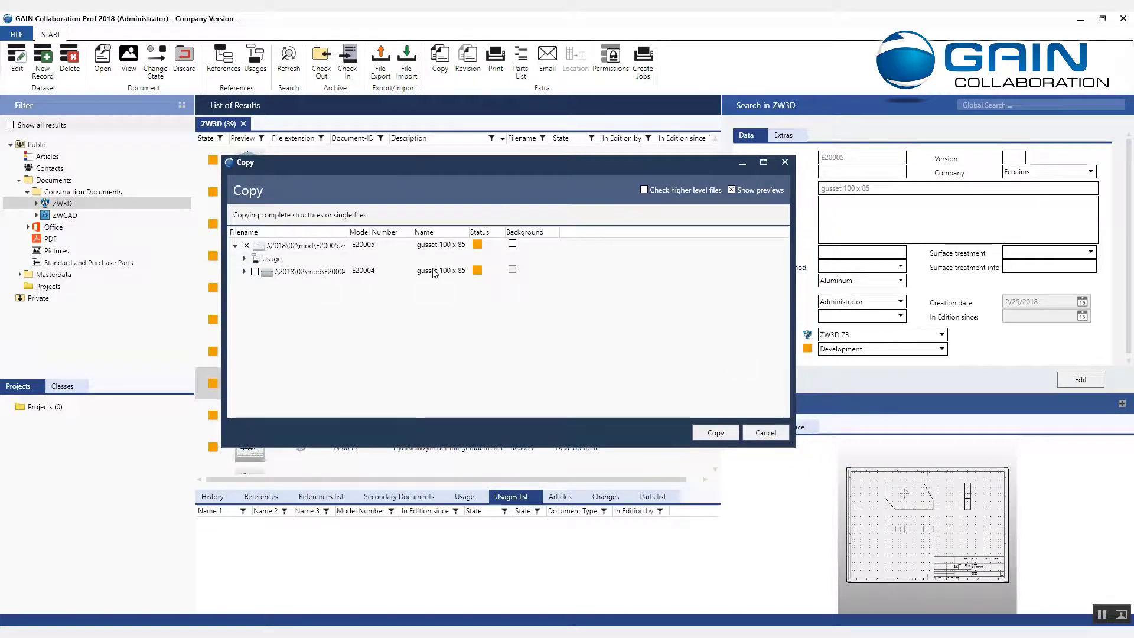
pyautogui.click(330, 253)
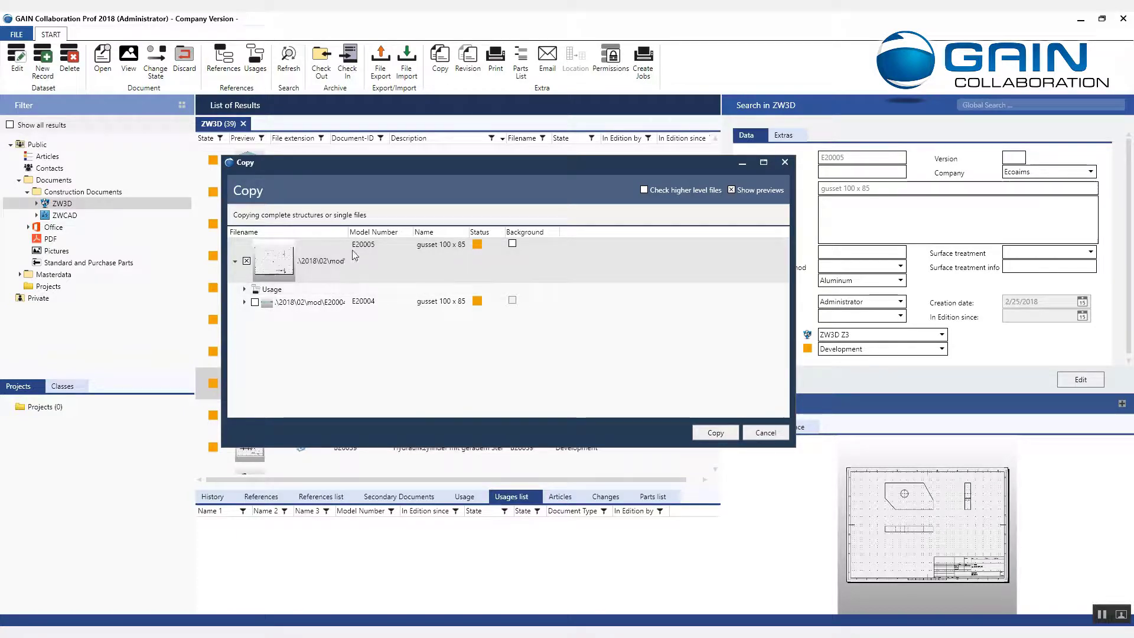
pyautogui.moveTo(348, 232); pyautogui.dragTo(440, 235)
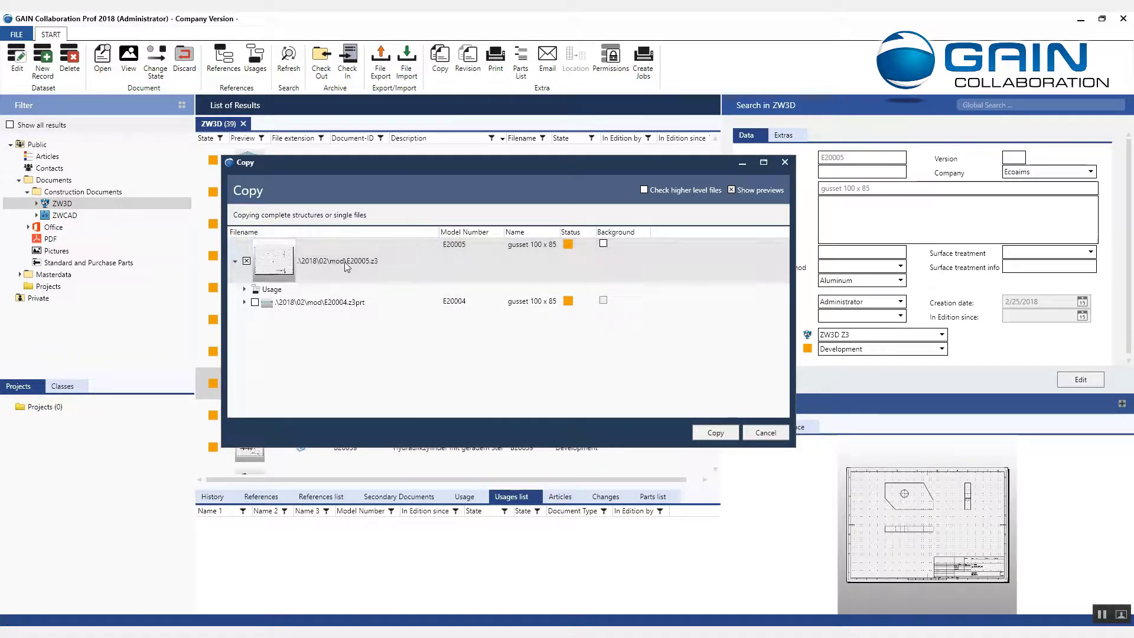
pyautogui.click(343, 306)
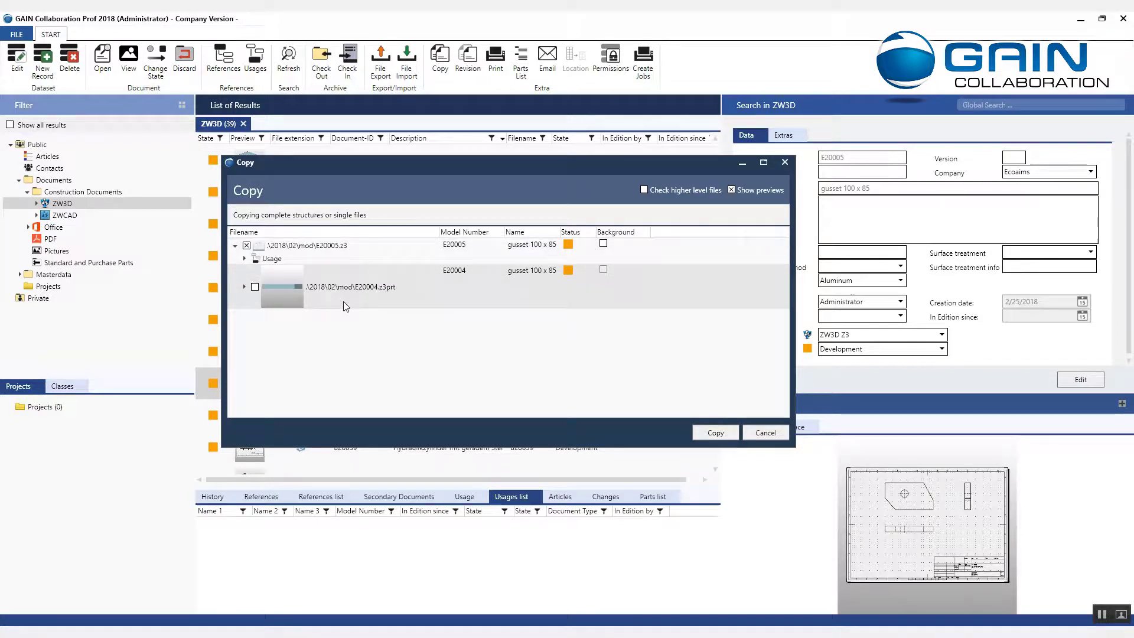
pyautogui.click(256, 288)
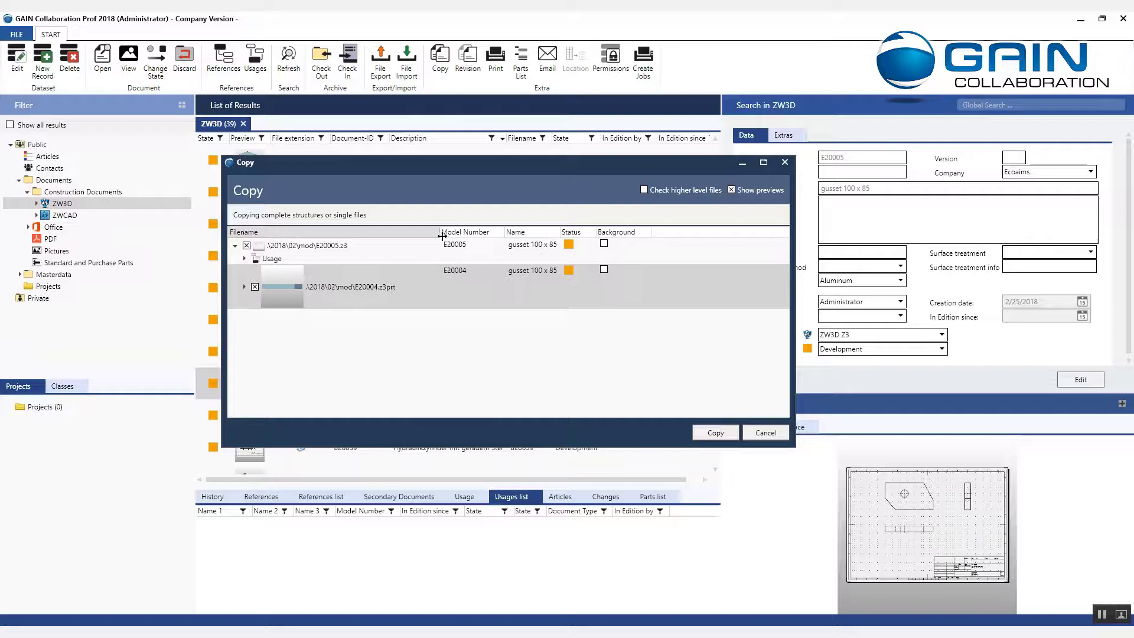
# - Run the copy, giving new records E20006 and E20007 the description 'Flap' and saving both
pyautogui.click(714, 434)
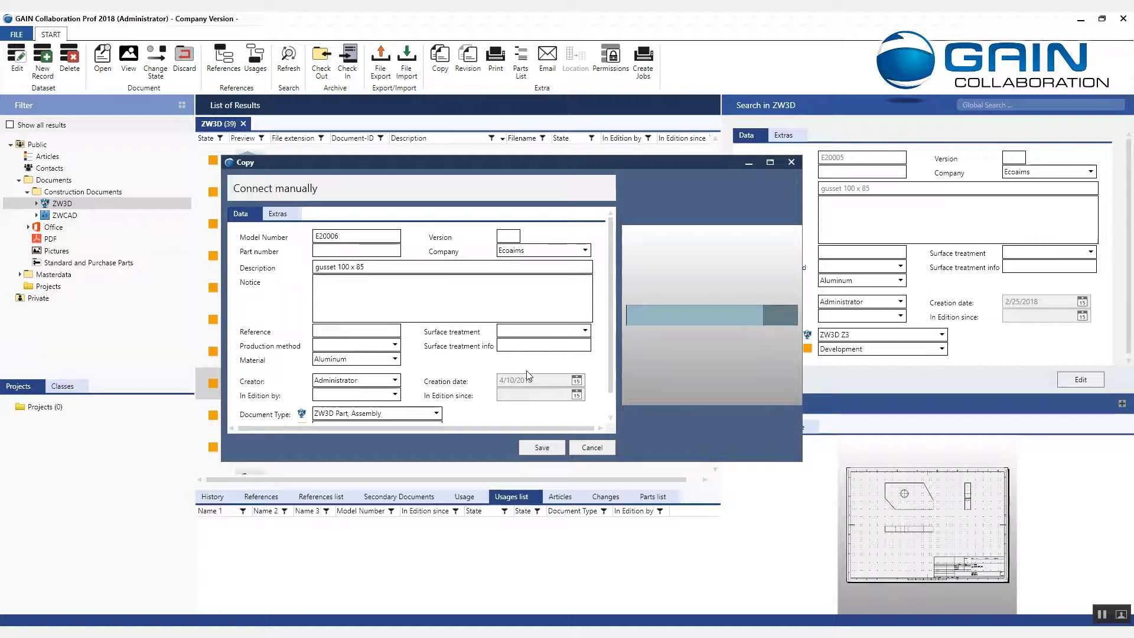
pyautogui.tripleClick(383, 266)
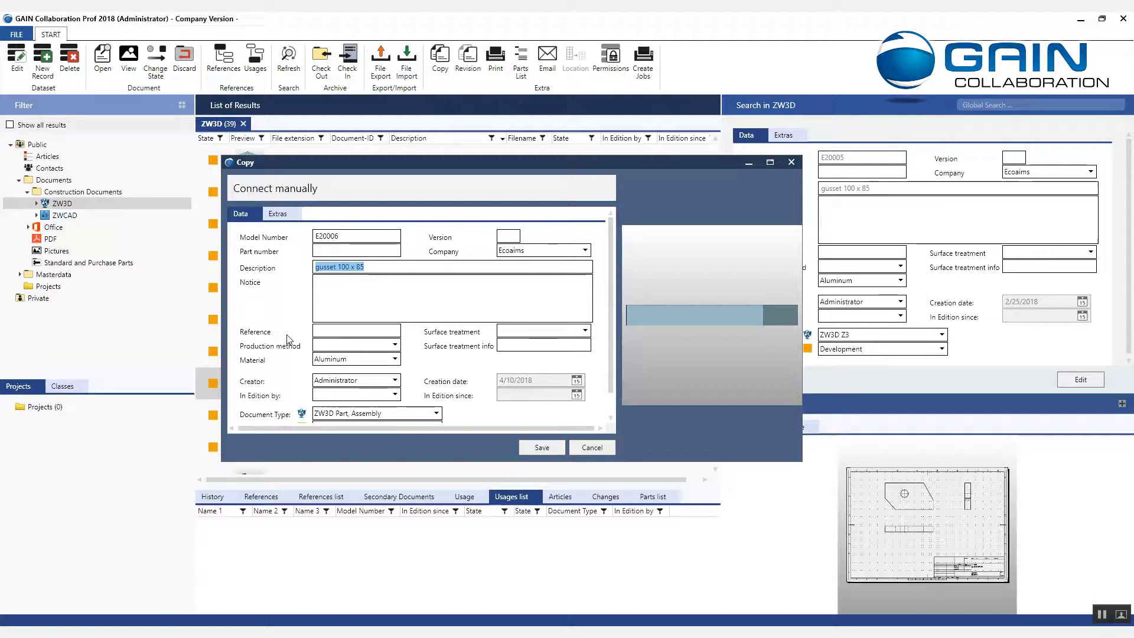
pyautogui.write('Flap')
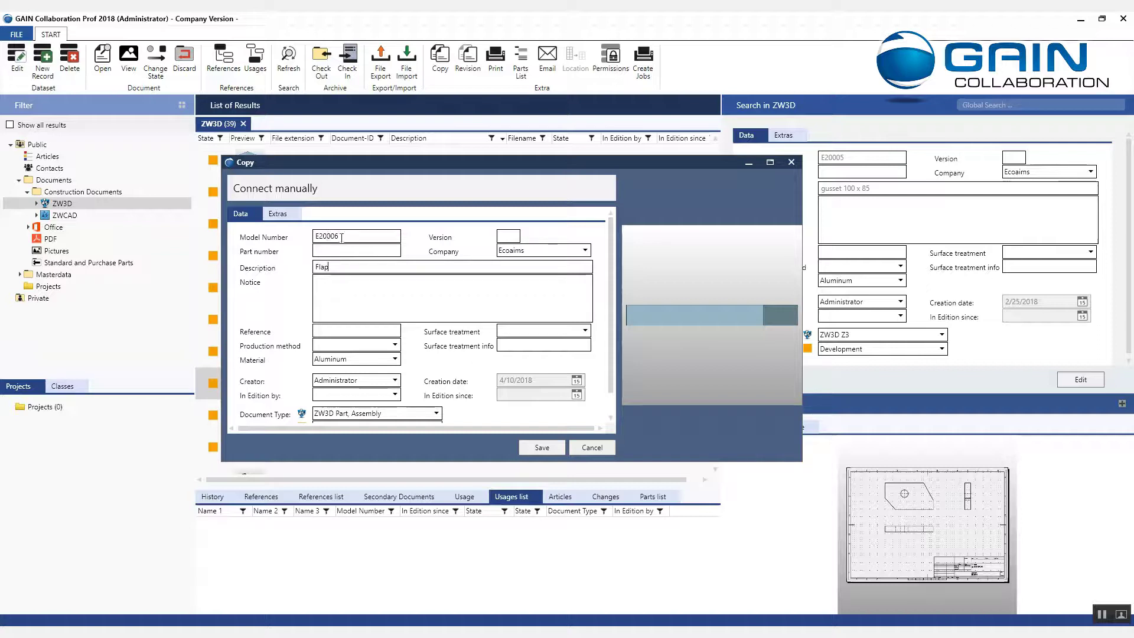
pyautogui.moveTo(346, 239); pyautogui.dragTo(318, 244)
pyautogui.click(541, 448)
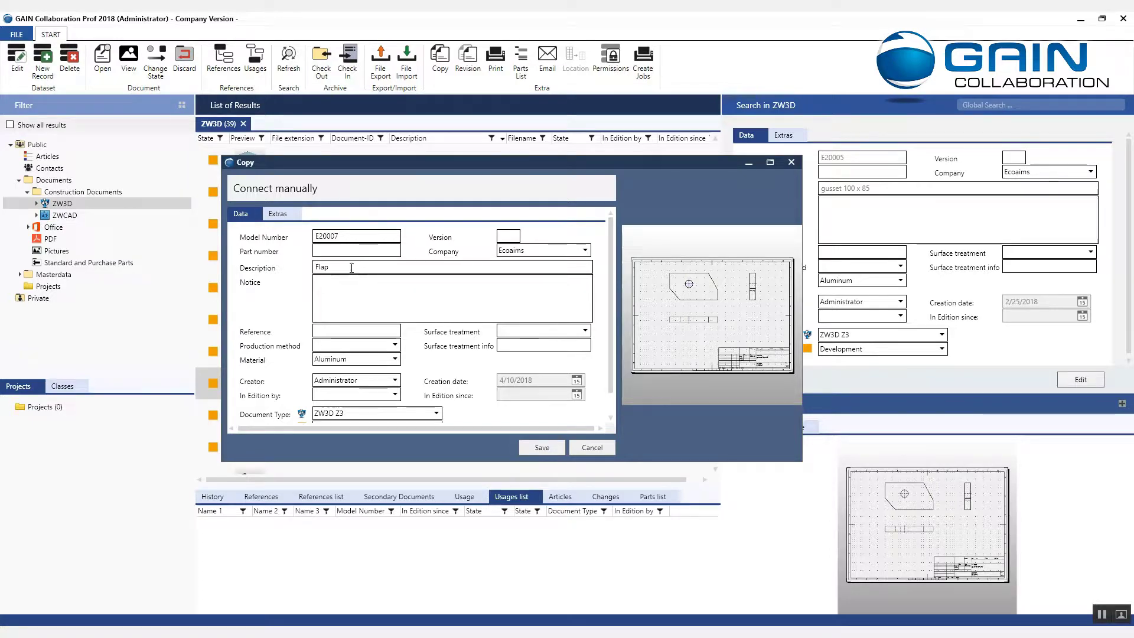
pyautogui.doubleClick(317, 268)
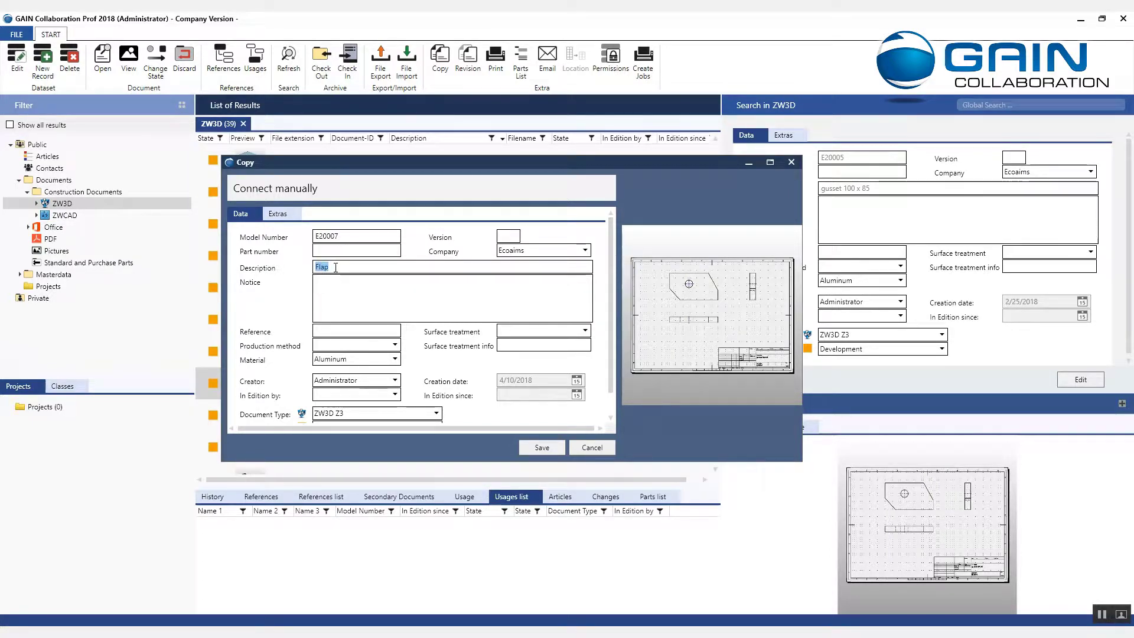
pyautogui.click(550, 453)
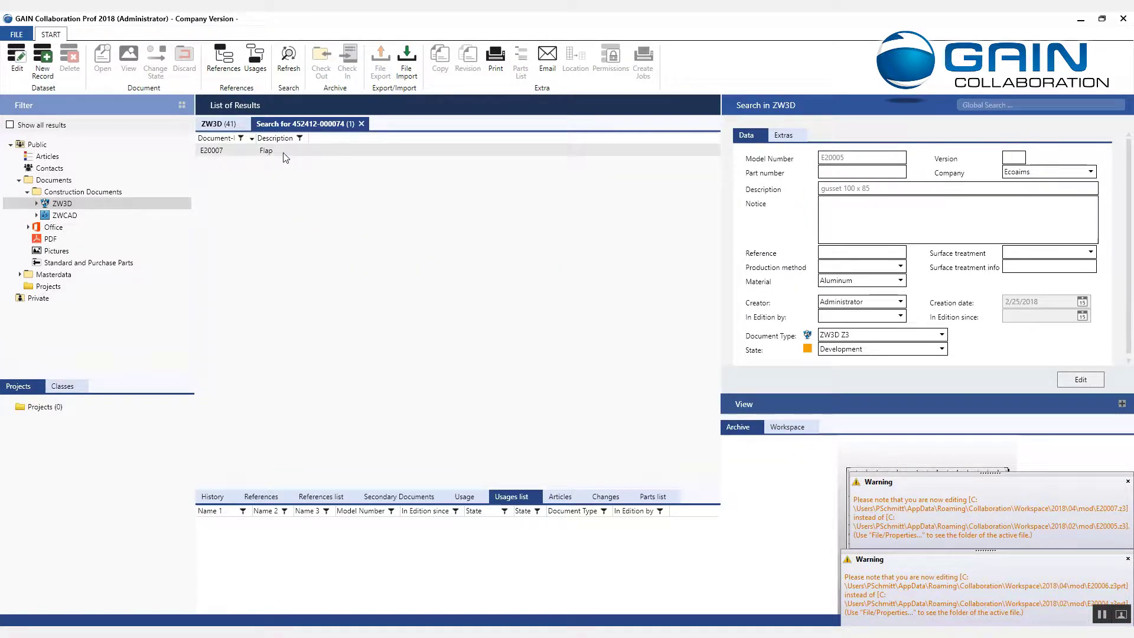
# - Open model E20006 'Flap' in ZW3D from the references of drawing E20007
pyautogui.click(286, 155)
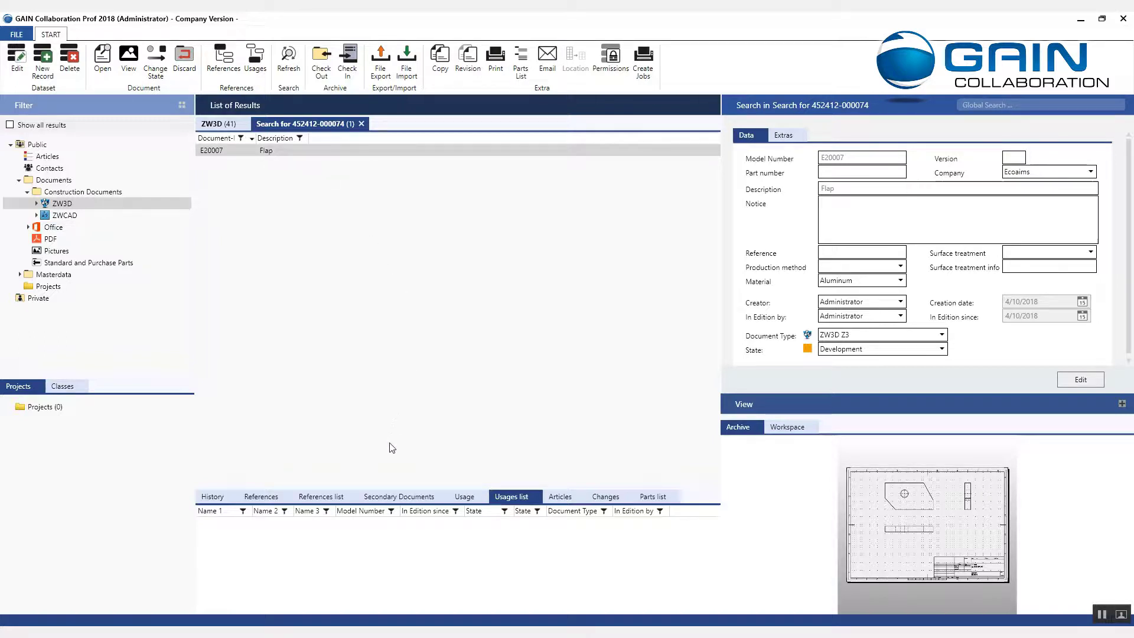
pyautogui.click(327, 494)
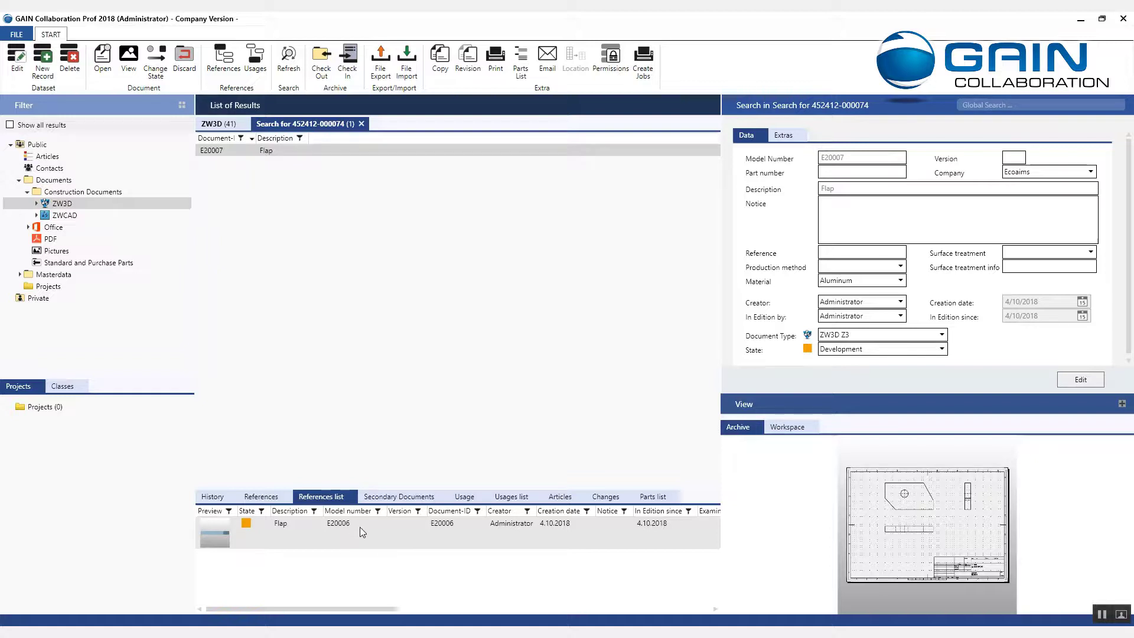
pyautogui.rightClick(362, 530)
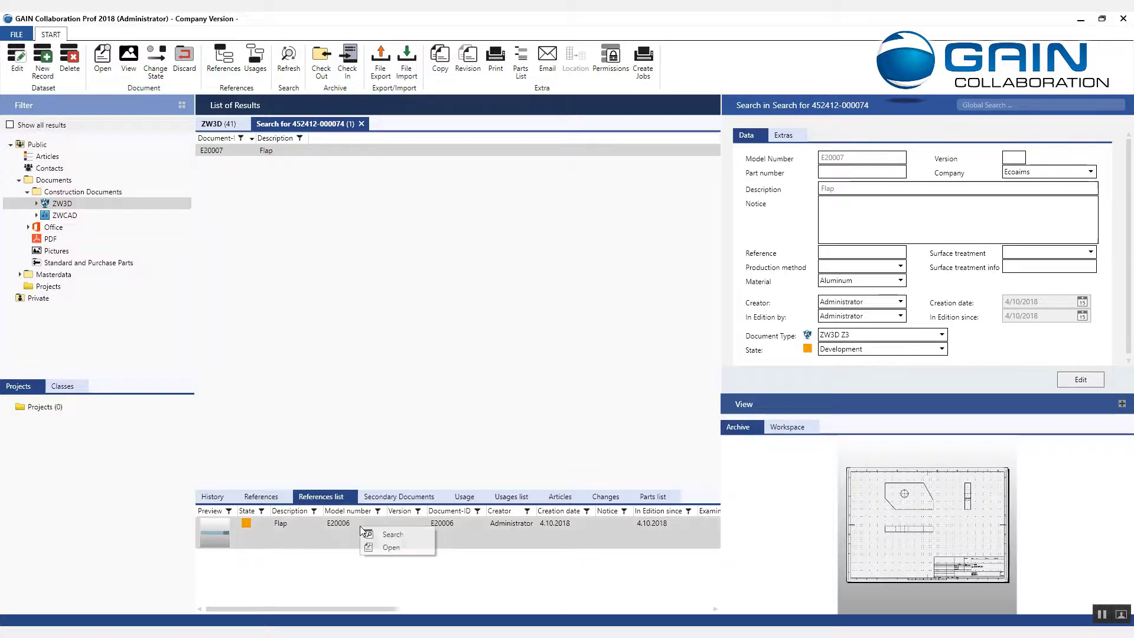
pyautogui.click(398, 547)
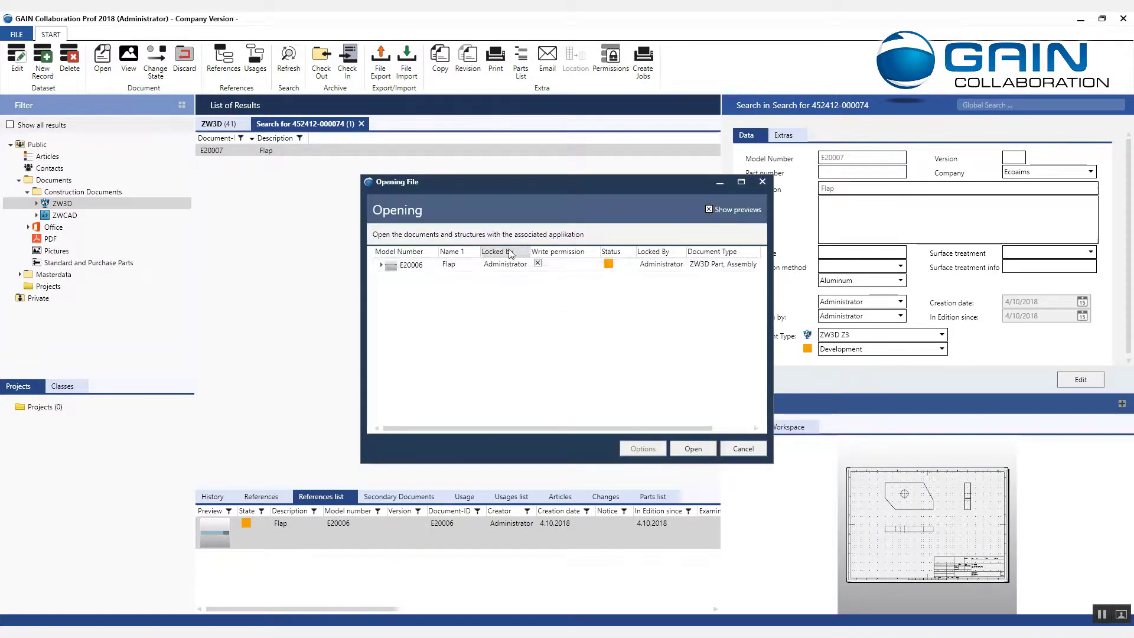
pyautogui.moveTo(528, 254); pyautogui.dragTo(554, 254)
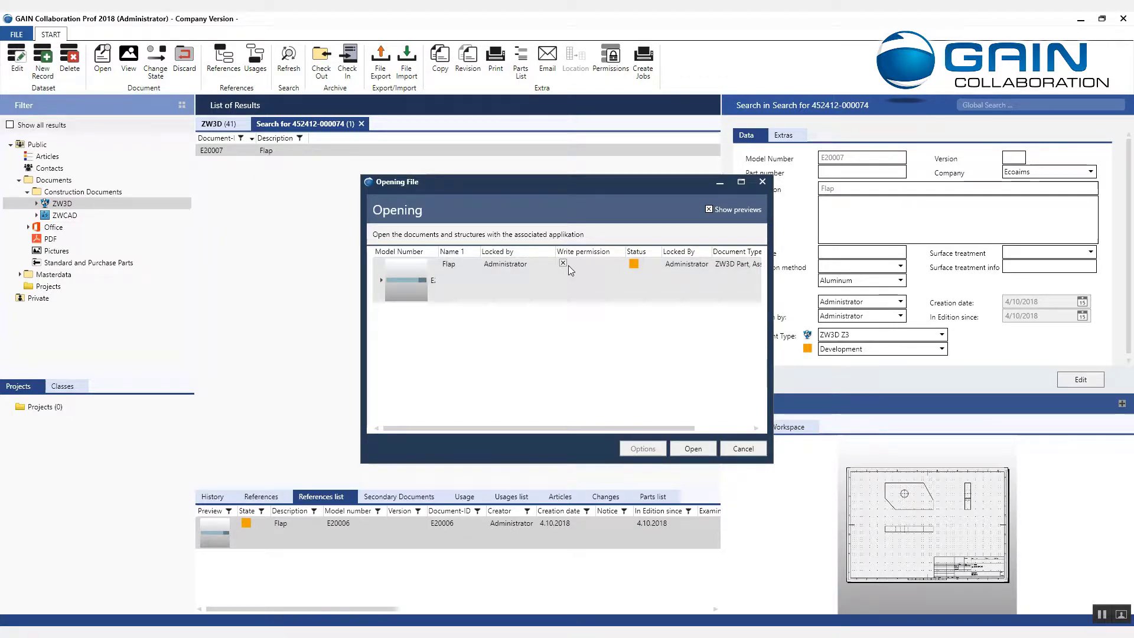
pyautogui.click(693, 449)
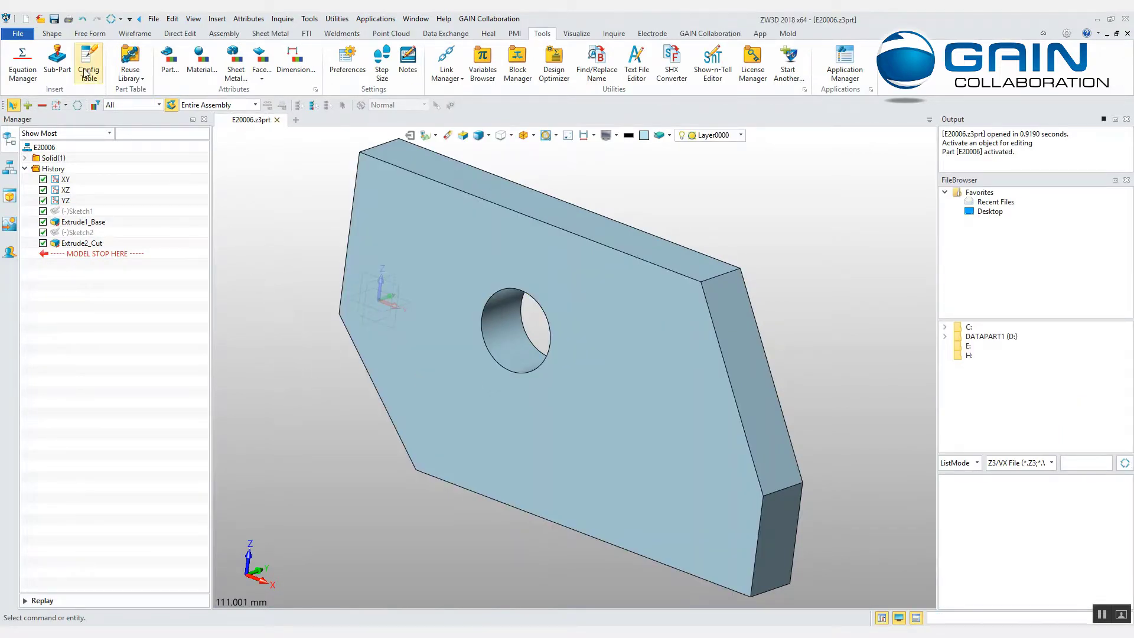
# - Sketch a rectangle on the plate's front face, left of the round hole
pyautogui.click(52, 33)
pyautogui.click(17, 55)
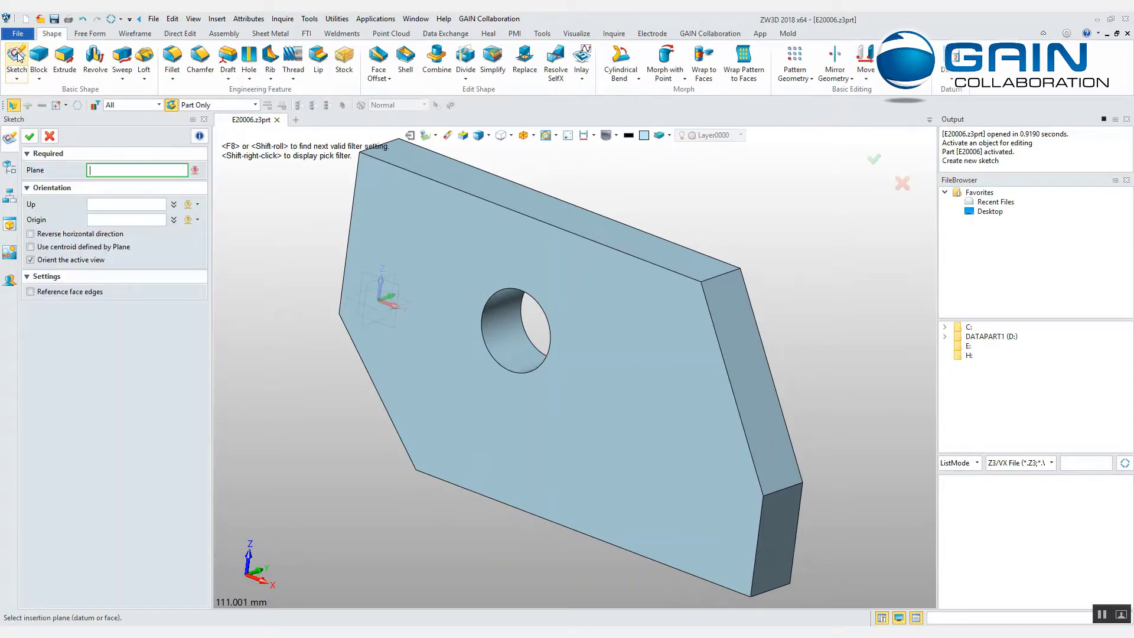
pyautogui.click(410, 282)
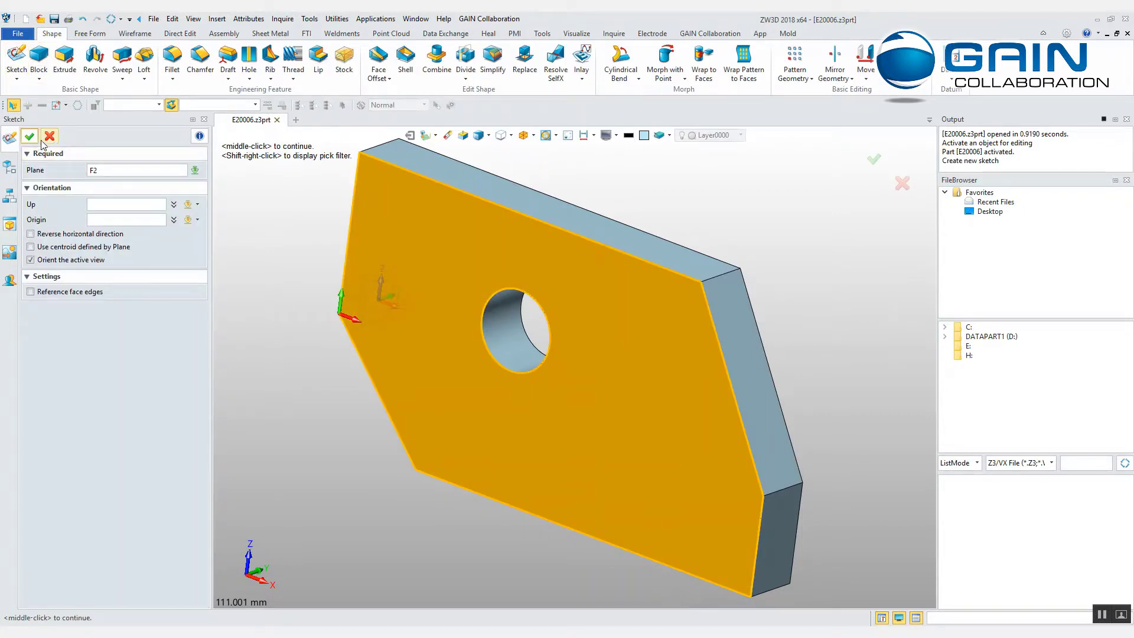
pyautogui.middleClick(219, 185)
pyautogui.click(127, 64)
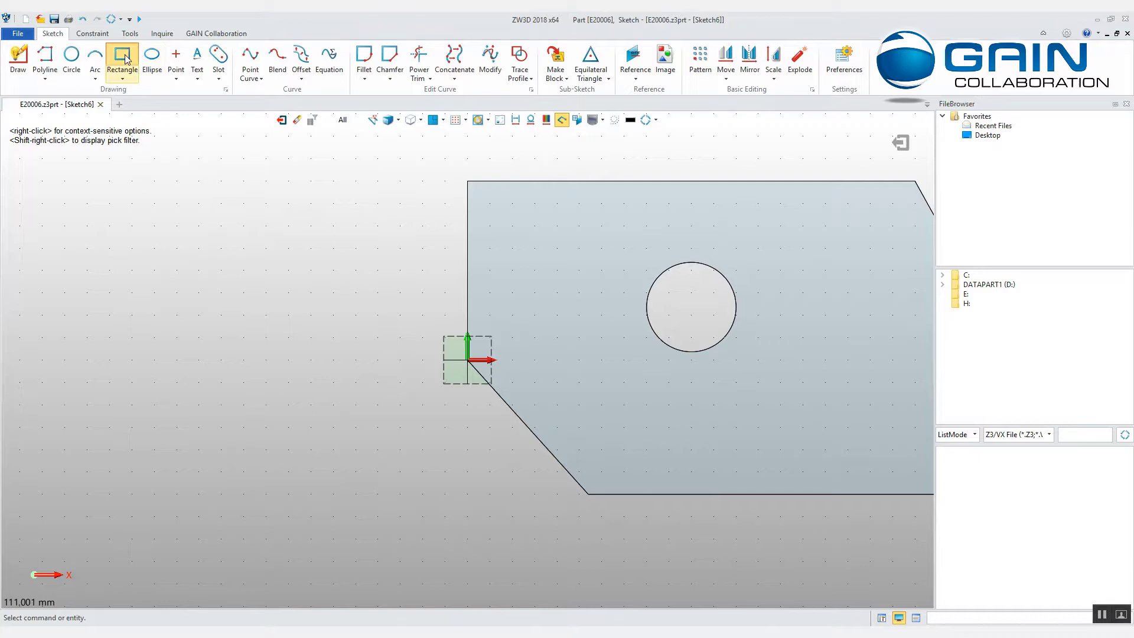
pyautogui.click(525, 249)
pyautogui.click(598, 363)
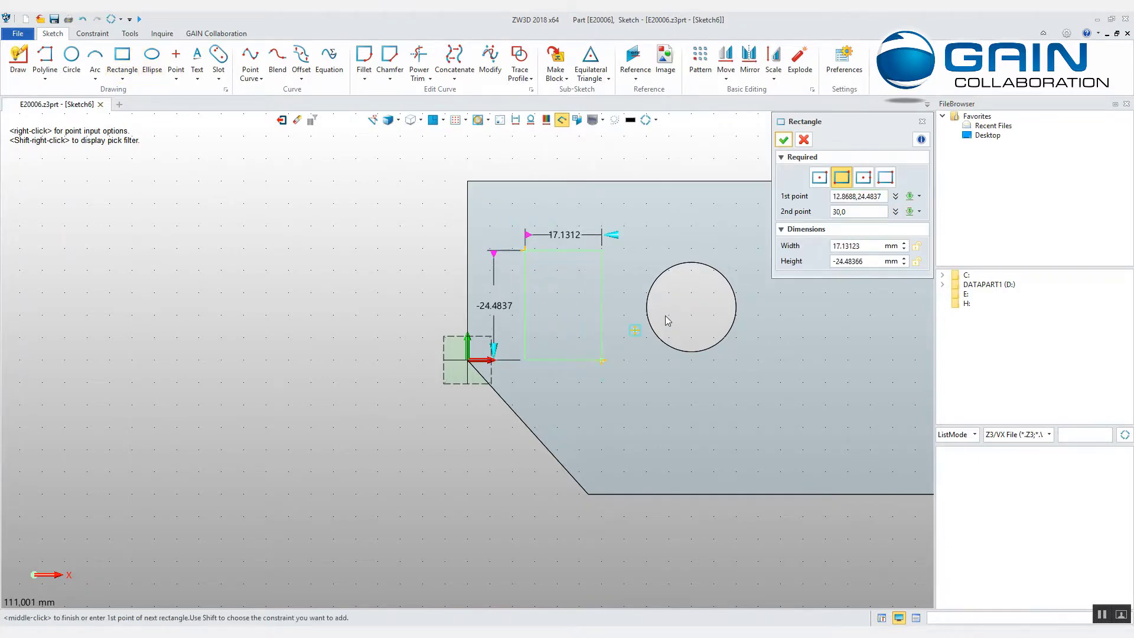
pyautogui.click(784, 140)
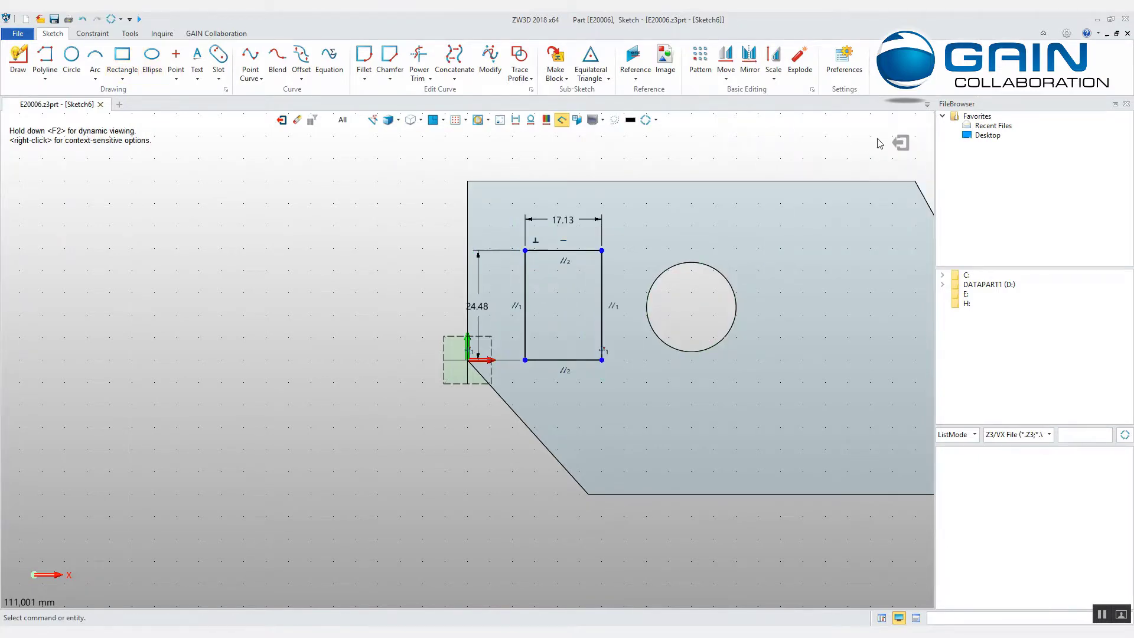
pyautogui.click(901, 143)
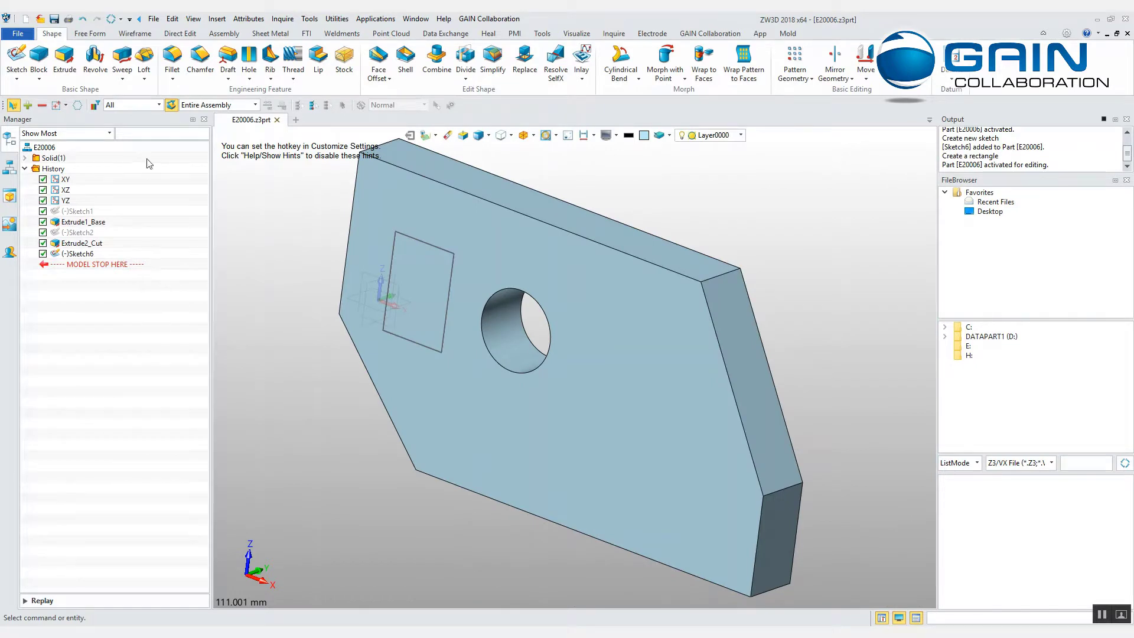
# - Extrude the rectangle sketch as a cut with End -20 through the plate
pyautogui.click(64, 60)
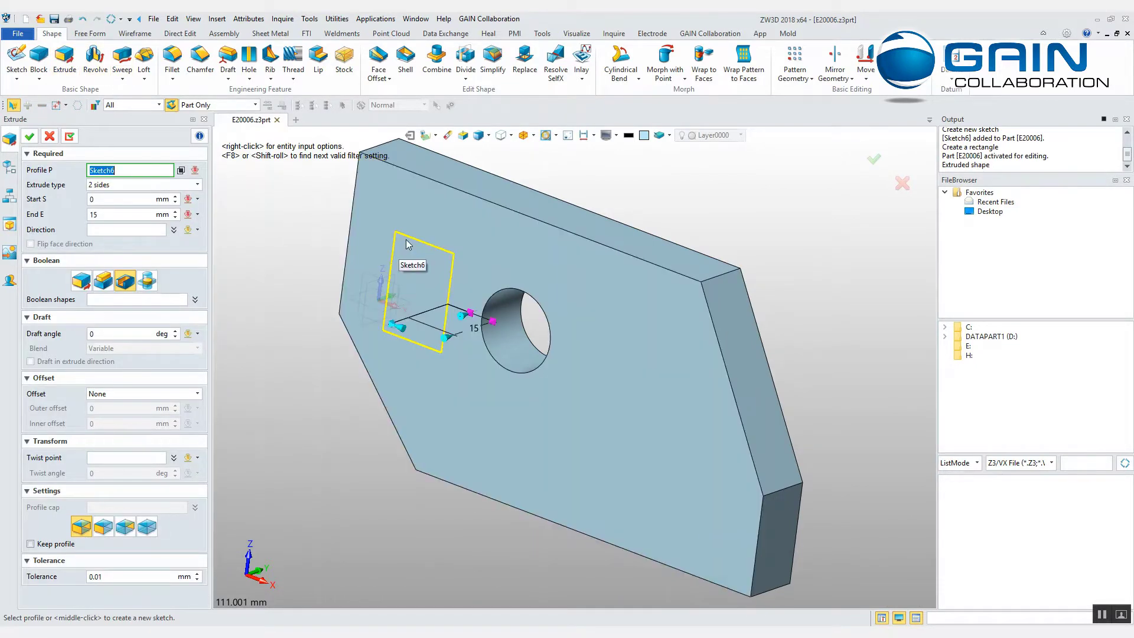
pyautogui.click(406, 240)
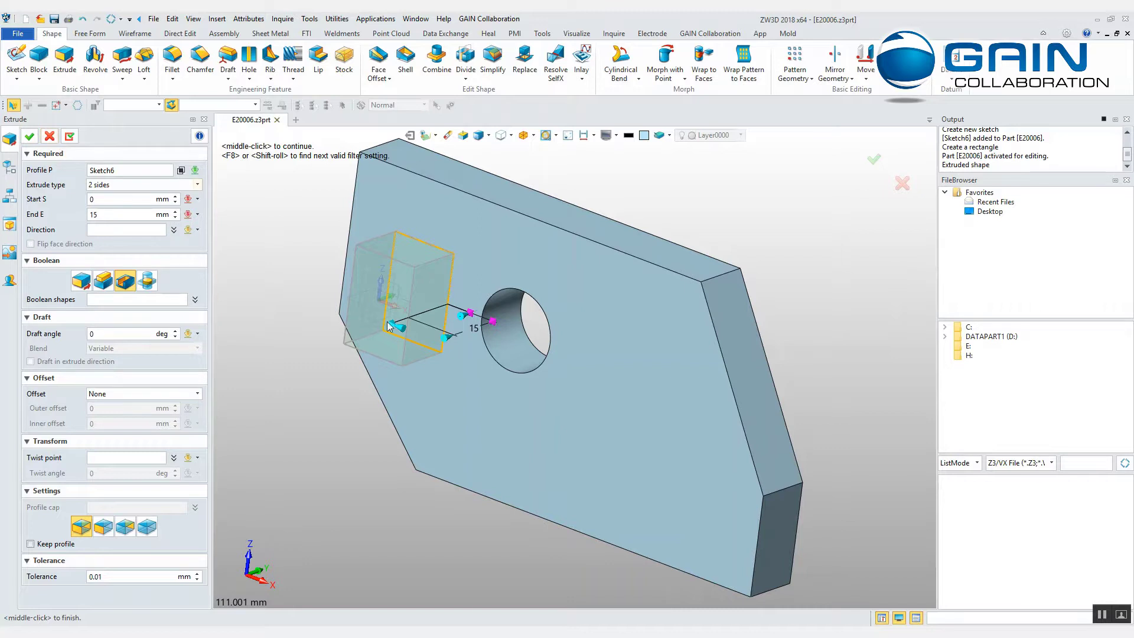
pyautogui.moveTo(389, 325); pyautogui.dragTo(450, 342)
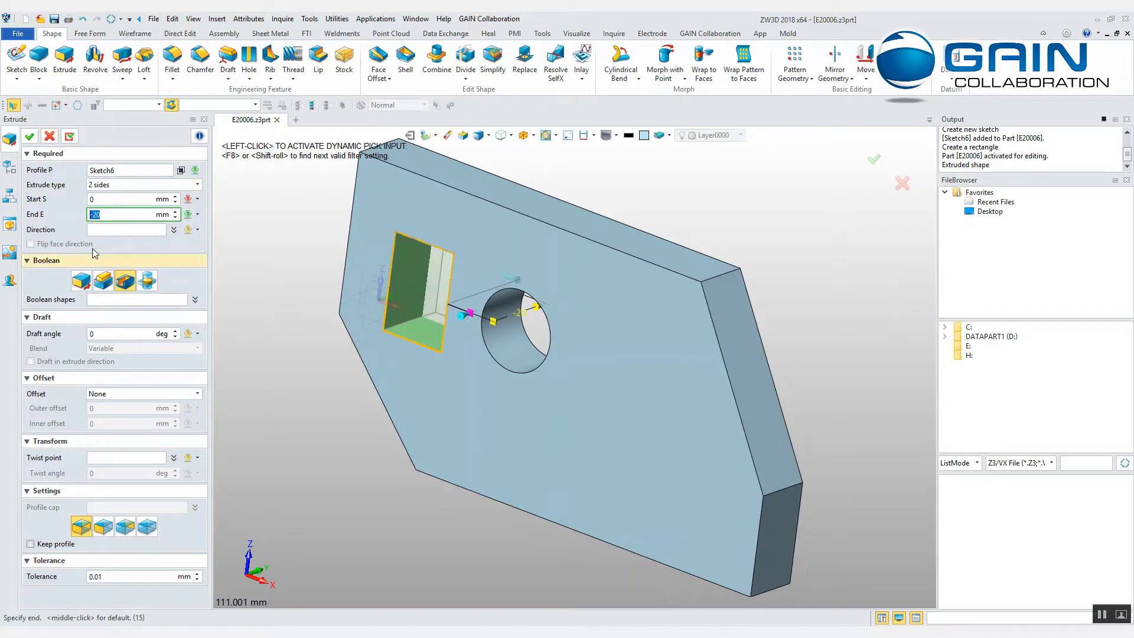
pyautogui.click(29, 136)
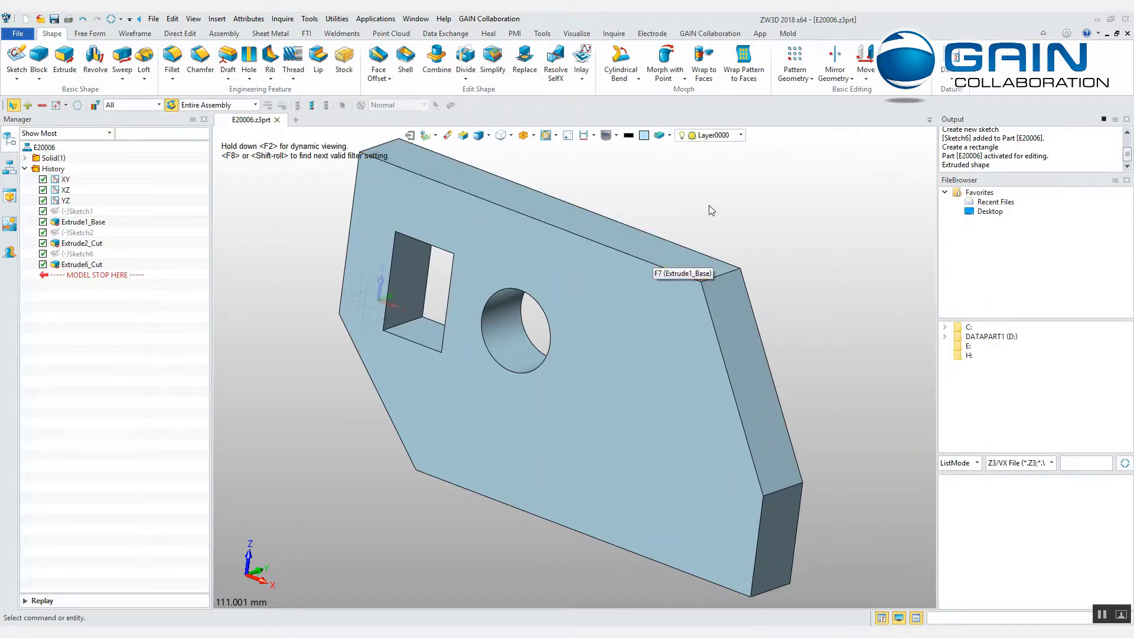
# - Save the part in isometric view, then open the E20007 Flap drawing in ZW3D
pyautogui.click(533, 136)
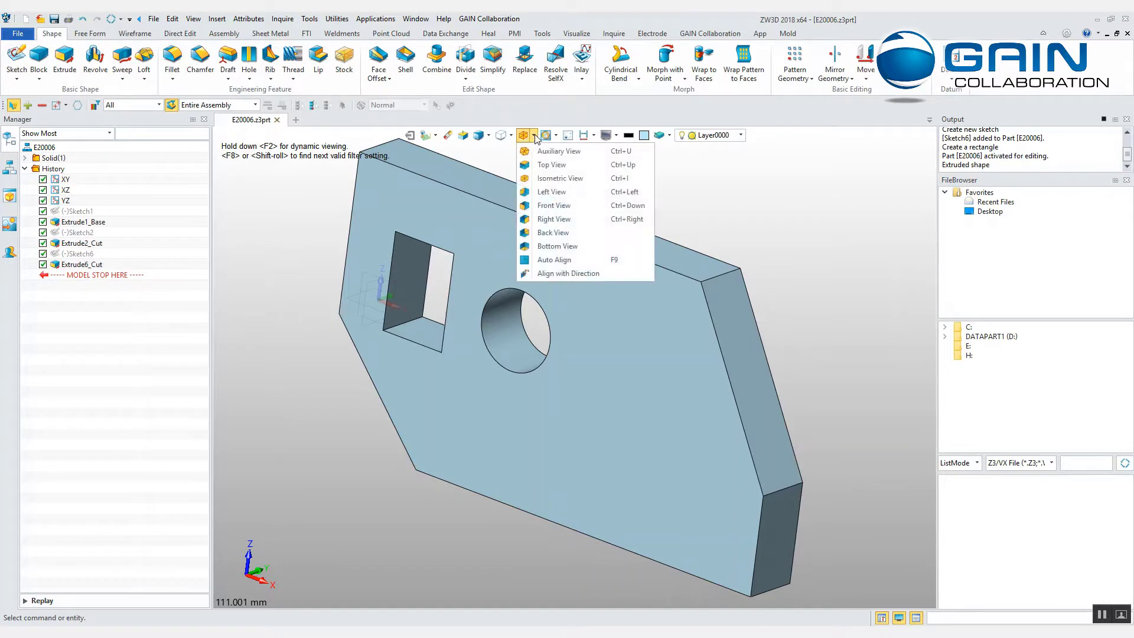
pyautogui.click(549, 179)
pyautogui.hotkey('ctrl', 's')
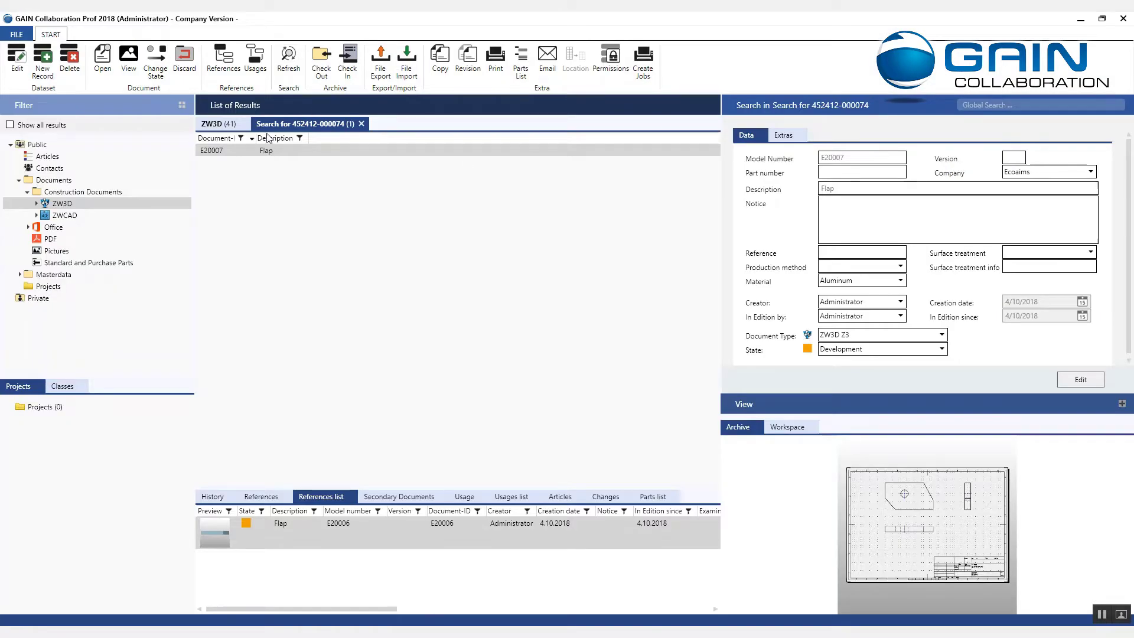
pyautogui.doubleClick(317, 151)
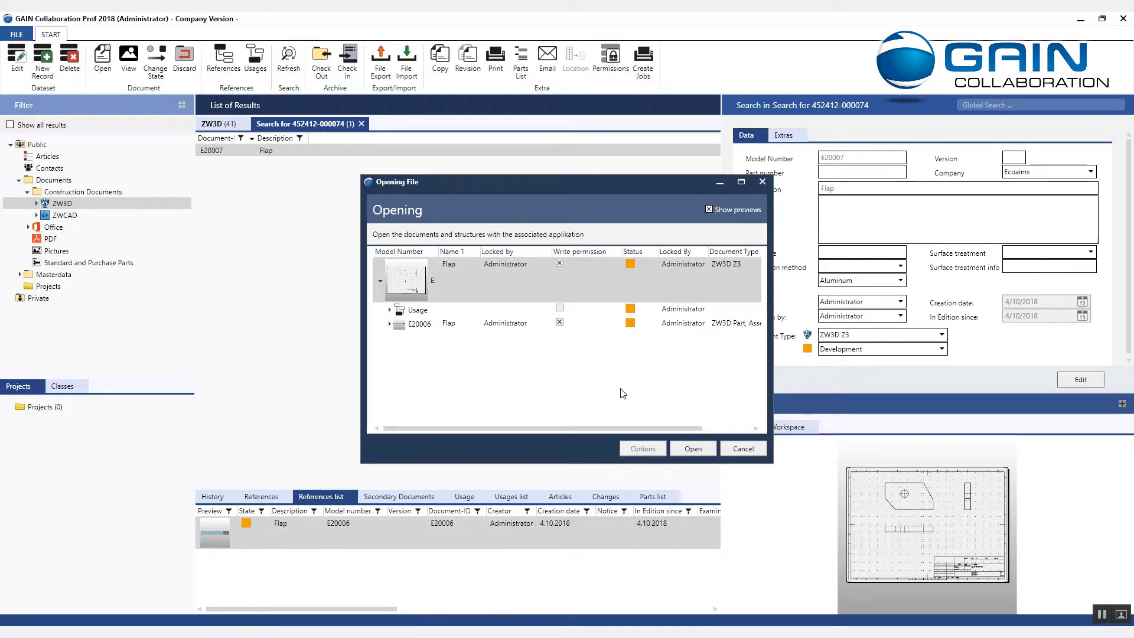
pyautogui.click(692, 448)
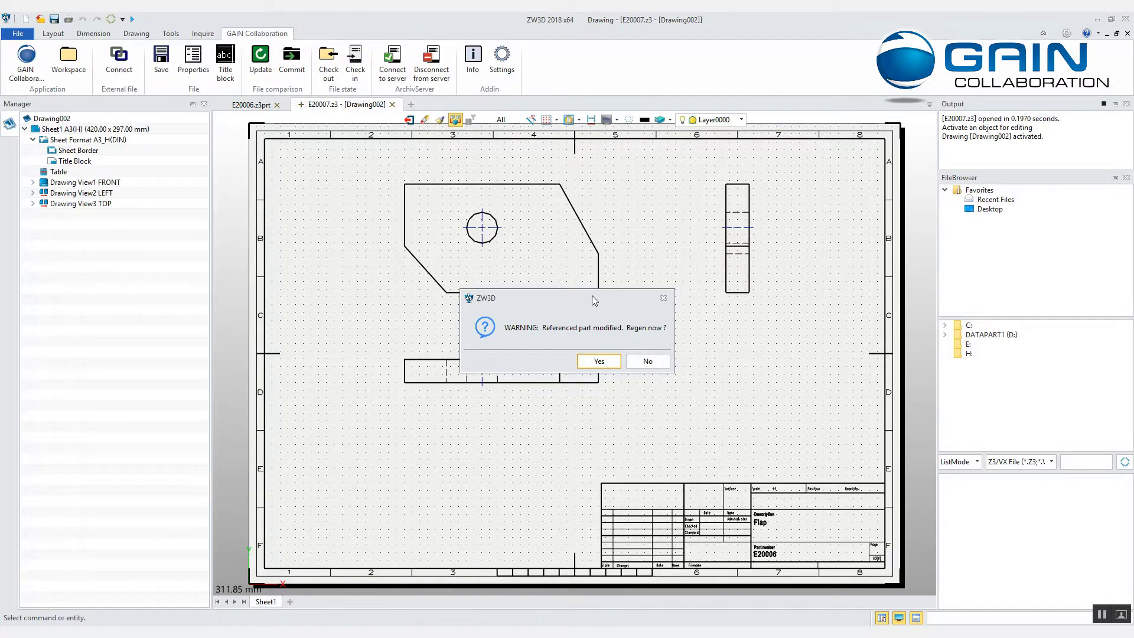
# - Regenerate the E20007 drawing views so the rectangular cutout appears, and inspect them
pyautogui.moveTo(593, 300); pyautogui.dragTo(563, 332)
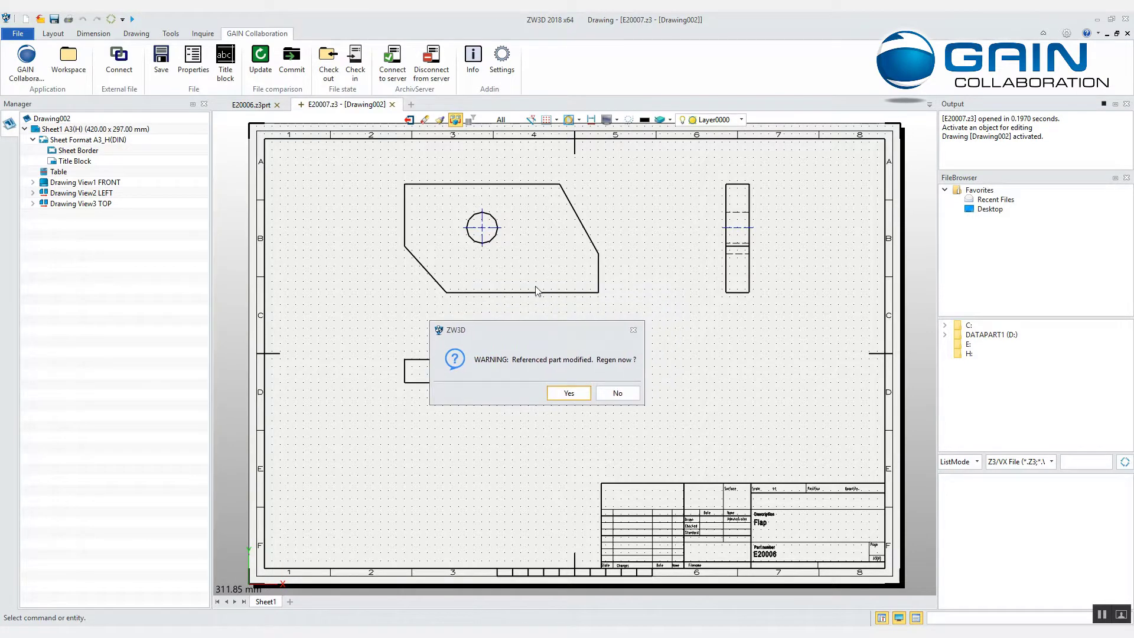
pyautogui.click(576, 393)
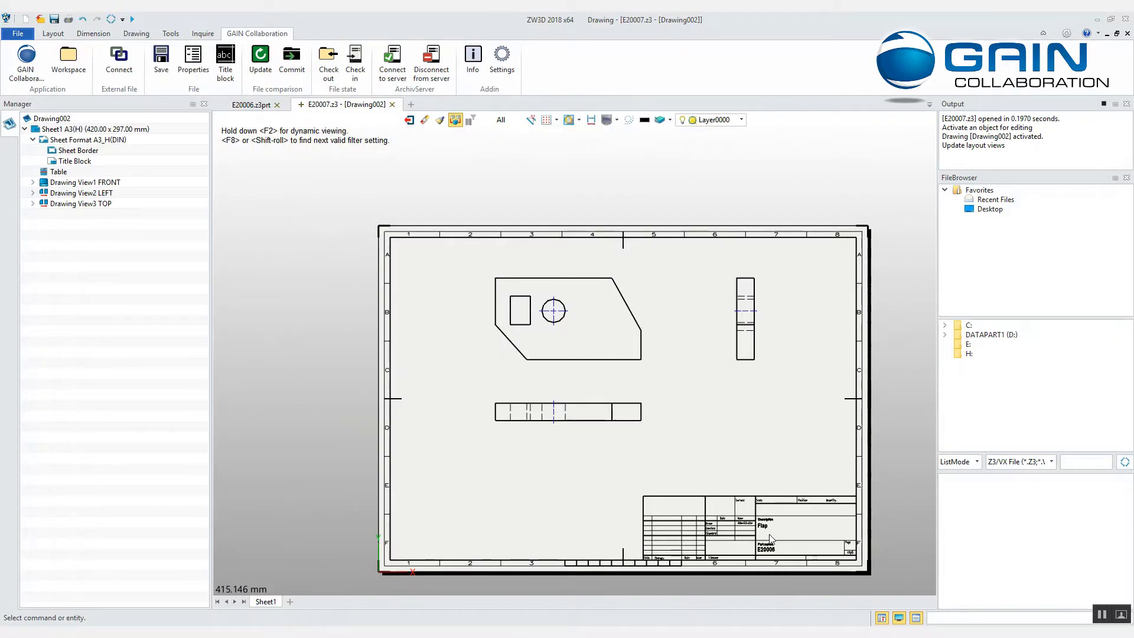
pyautogui.scroll(5, 770, 540)
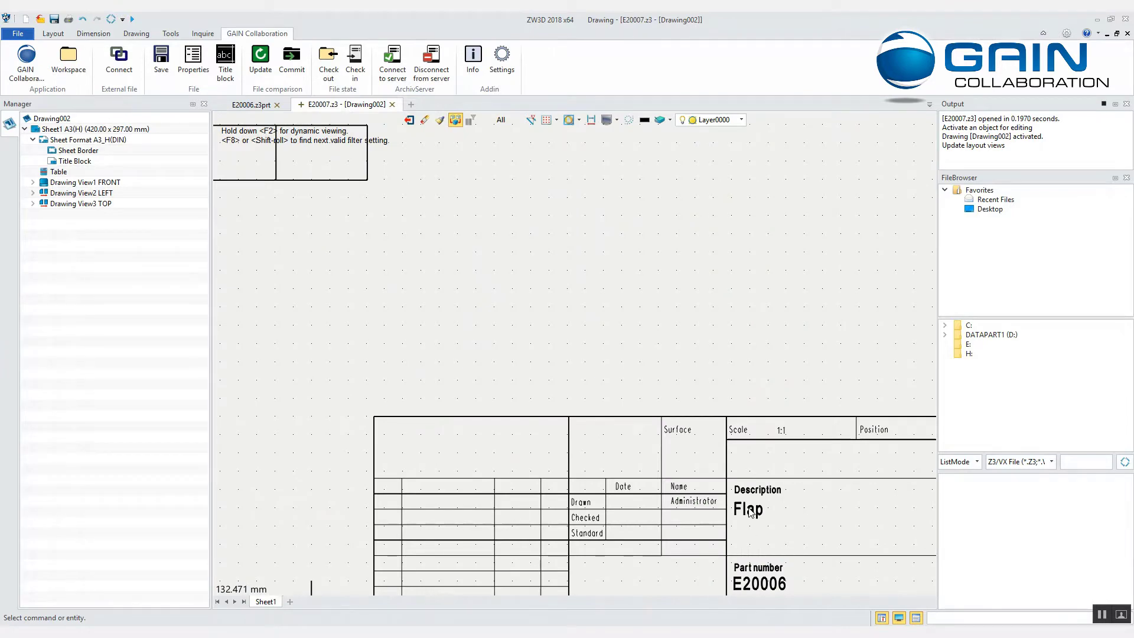
pyautogui.scroll(-4, 750, 512)
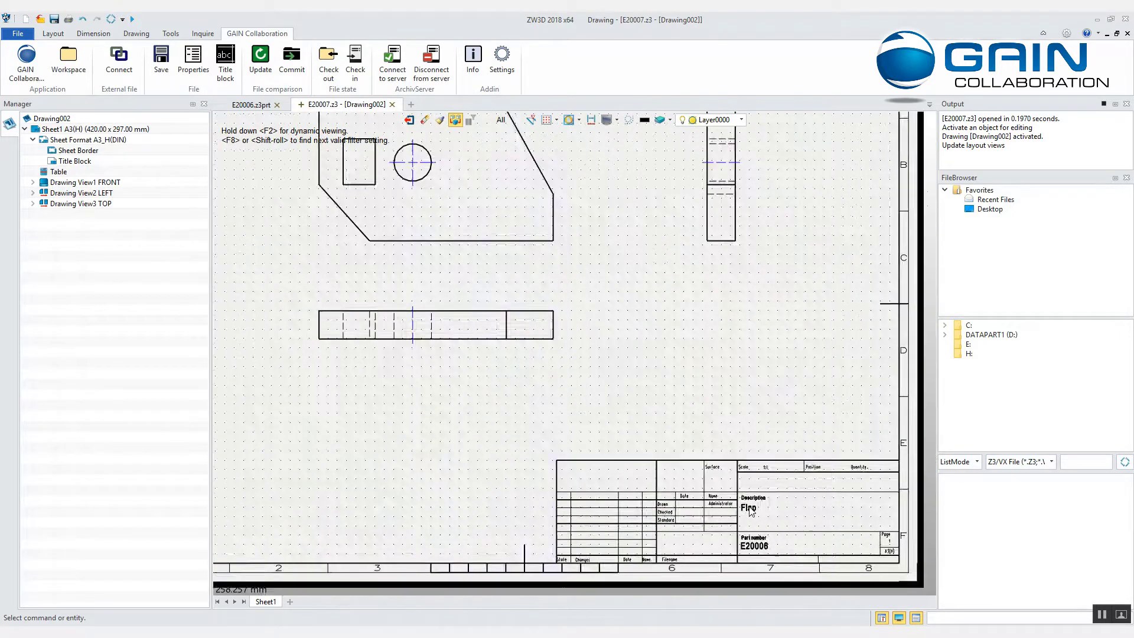
pyautogui.scroll(-2, 683, 376)
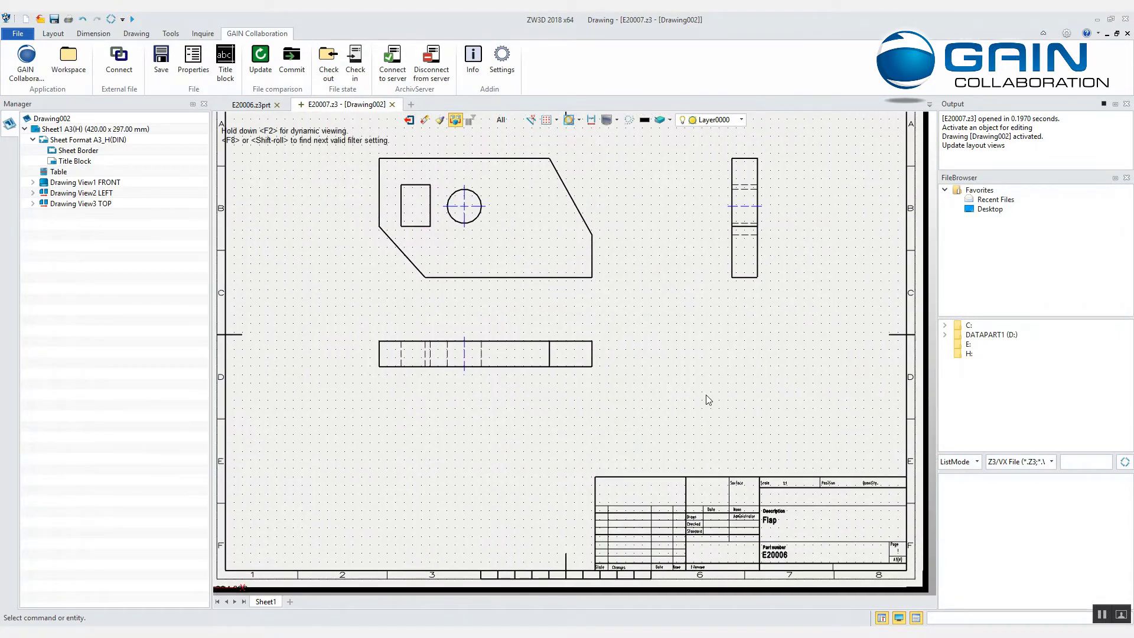
# - Close the E20006 part and check the E20007 drawing back in
pyautogui.moveTo(665, 390); pyautogui.dragTo(651, 399, button='middle')
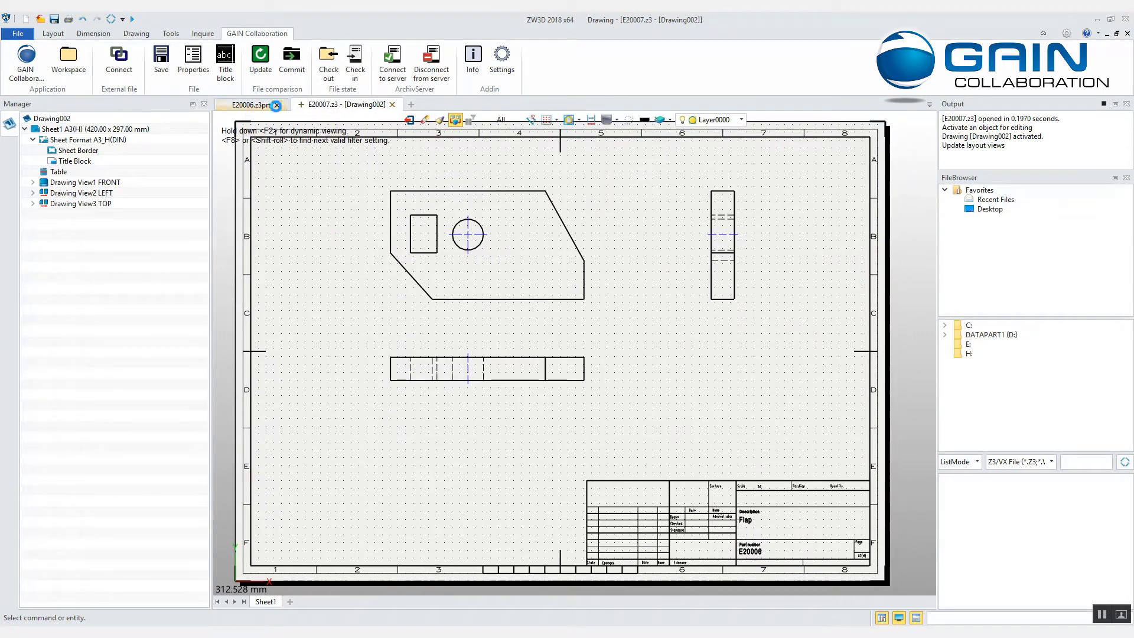
pyautogui.click(278, 104)
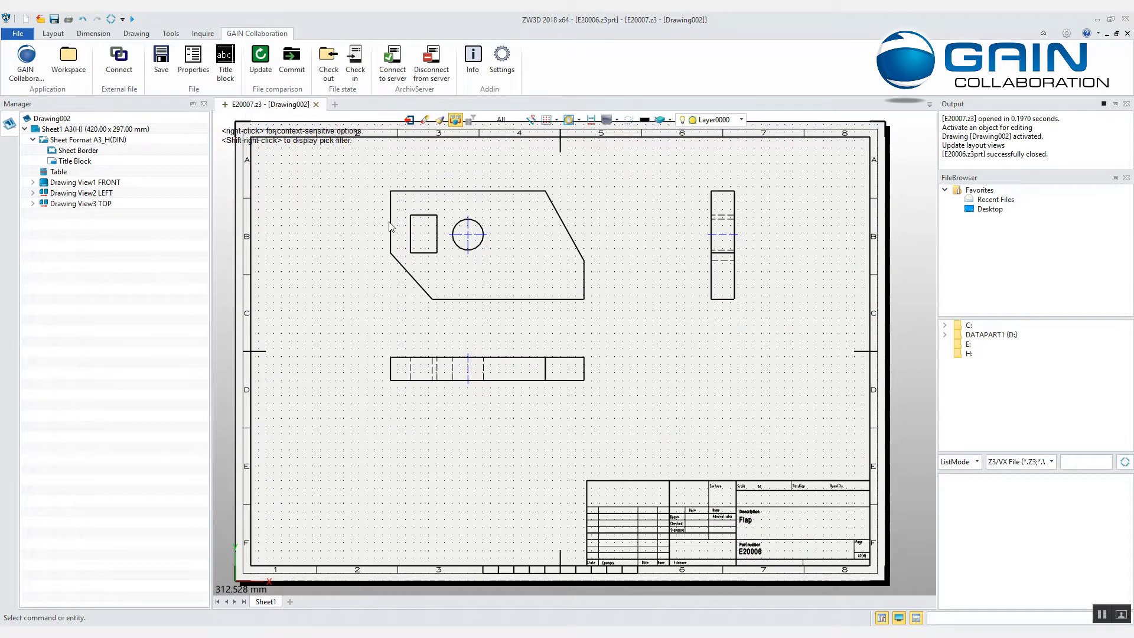
pyautogui.click(353, 78)
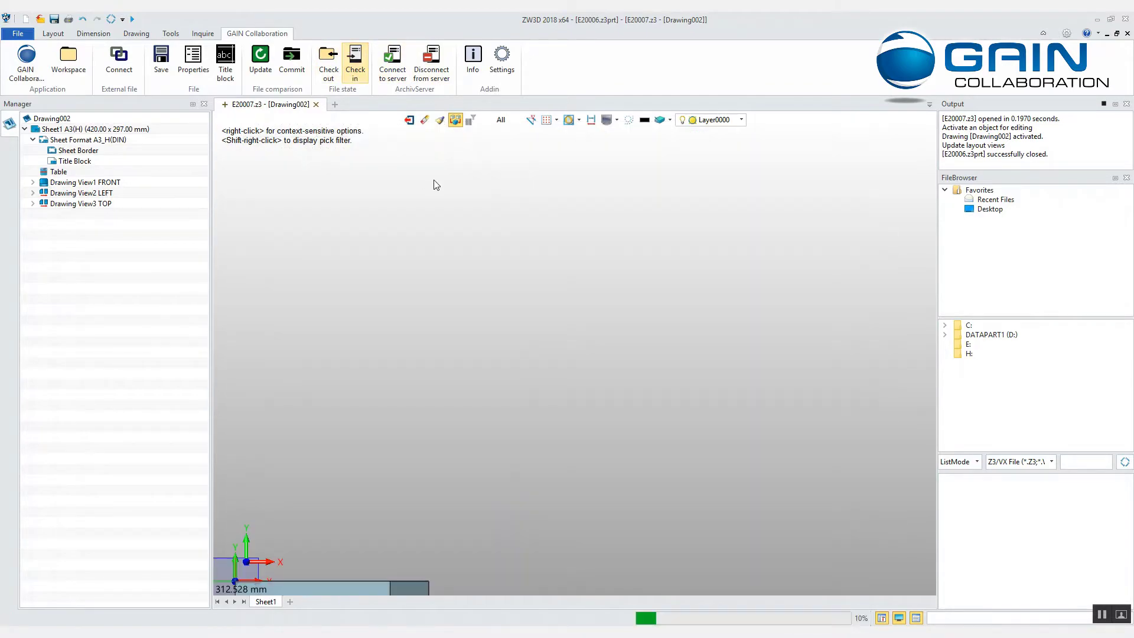